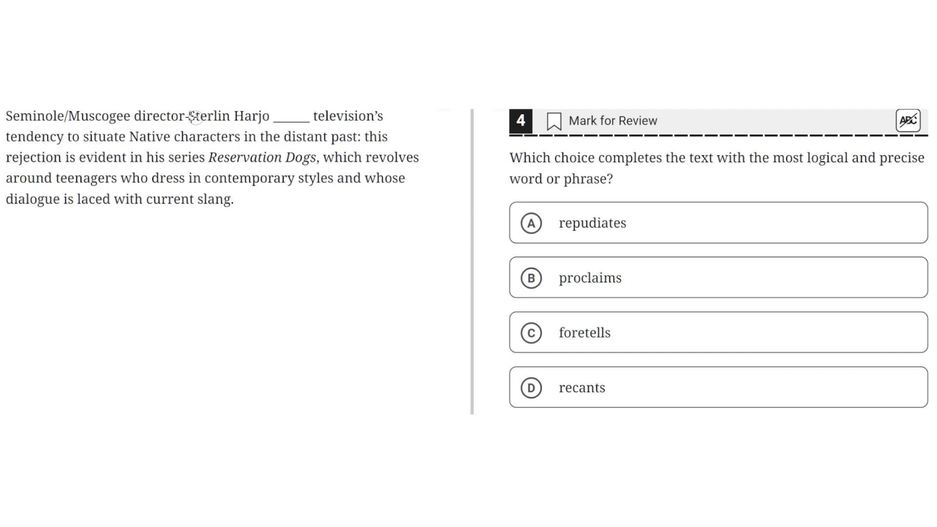
Highlight Sterlin Harjo, tendency to, rejection, Reservation Dogs, teenagers, contemporary styles and current slang
{"action": "left_click_drag", "start_coordinate": [192, 116], "coordinate": [326, 116]}
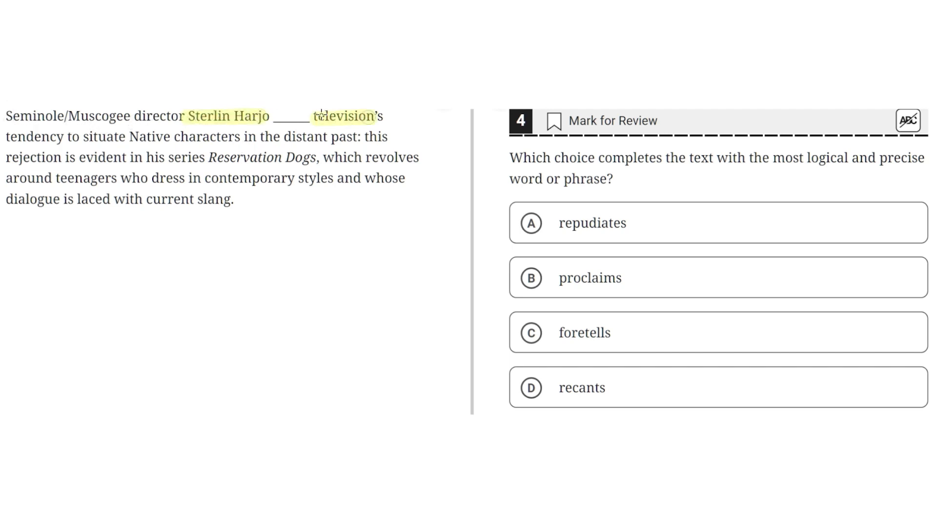
{"action": "left_click_drag", "start_coordinate": [7, 136], "coordinate": [73, 136]}
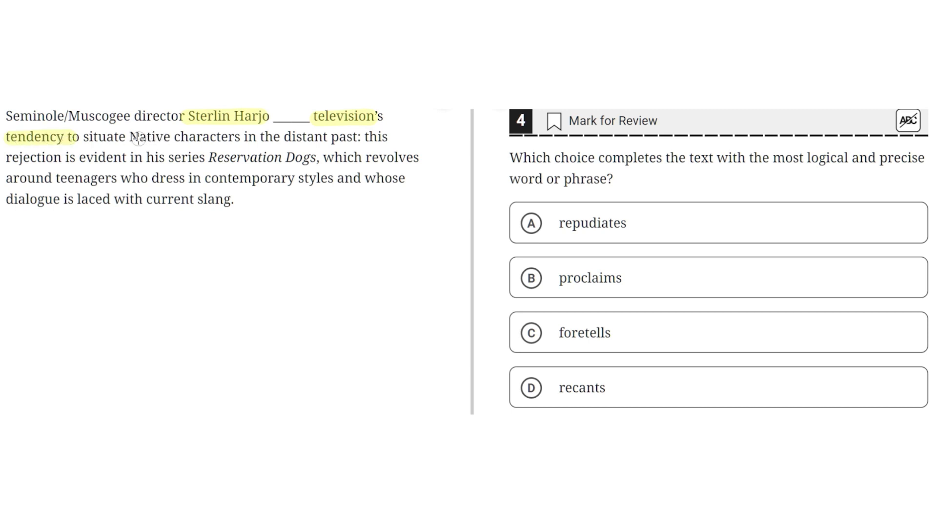
{"action": "left_click_drag", "start_coordinate": [130, 136], "coordinate": [357, 138]}
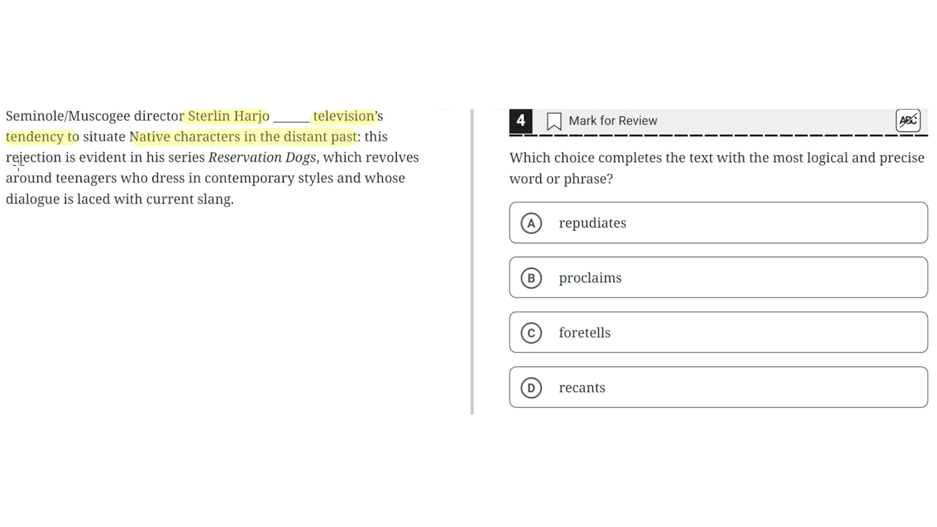
{"action": "left_click_drag", "start_coordinate": [8, 157], "coordinate": [63, 158]}
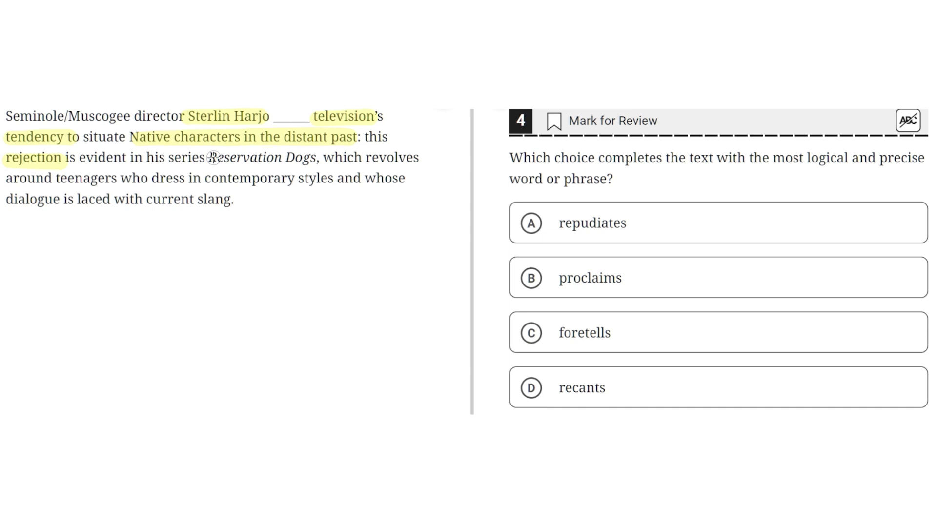
{"action": "left_click_drag", "start_coordinate": [198, 157], "coordinate": [320, 157]}
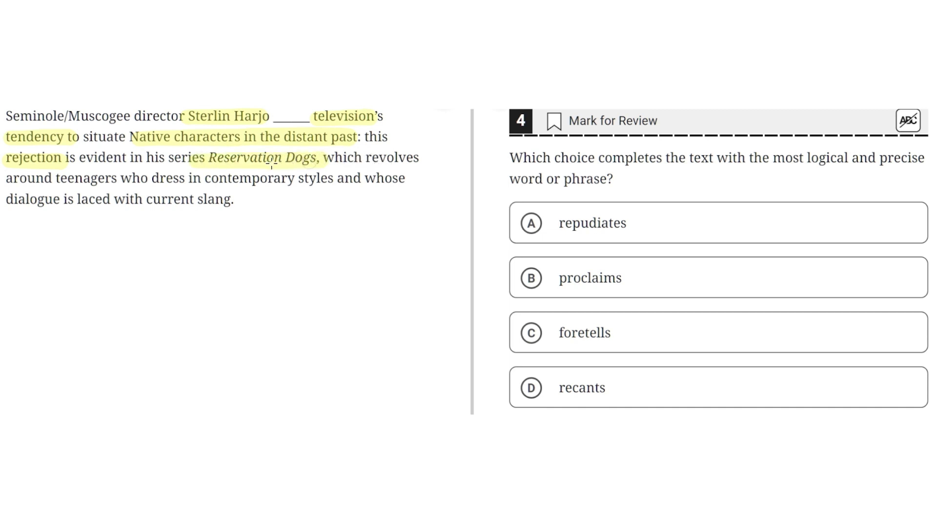
{"action": "left_click_drag", "start_coordinate": [56, 178], "coordinate": [117, 178]}
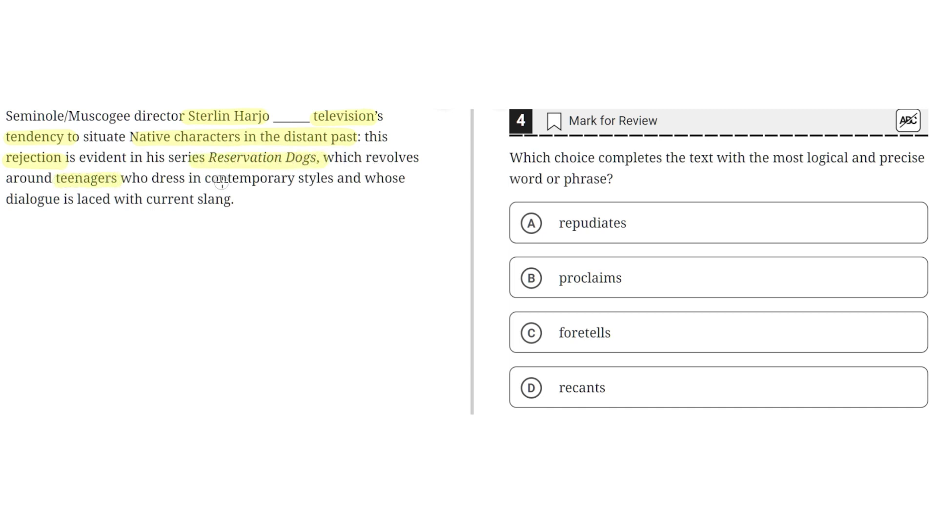
{"action": "left_click_drag", "start_coordinate": [216, 178], "coordinate": [333, 178]}
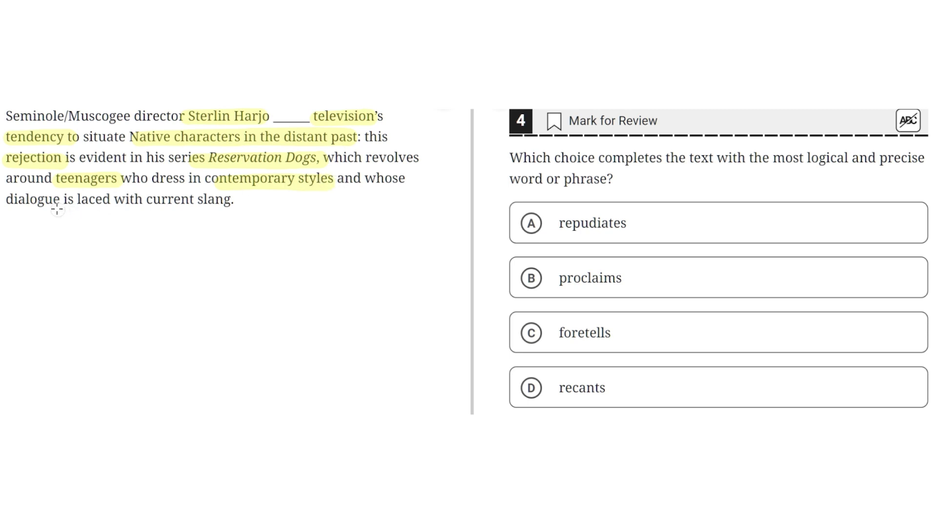
{"action": "left_click_drag", "start_coordinate": [12, 199], "coordinate": [212, 202]}
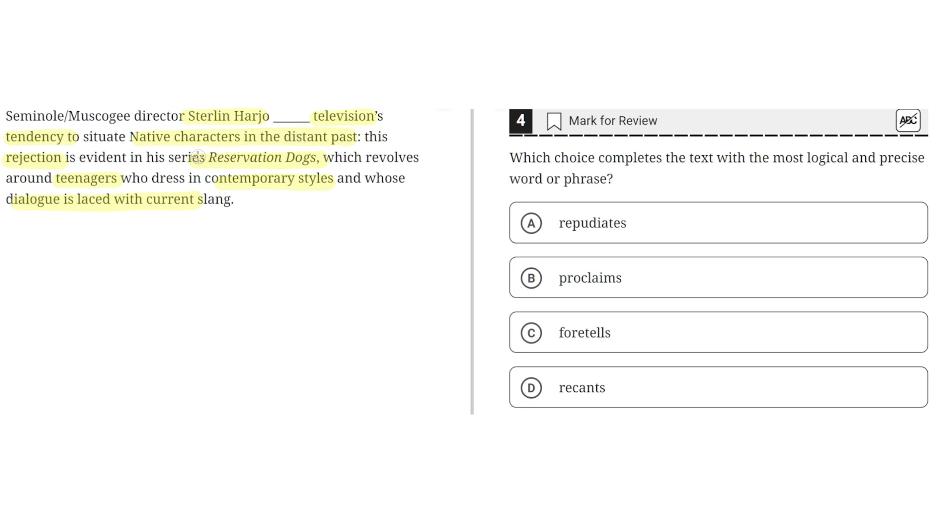
{"action": "left_click_drag", "start_coordinate": [196, 157], "coordinate": [350, 157]}
Draw red X marks beside choices B (proclaims), C (foretells) and D (recants)
{"action": "left_click_drag", "start_coordinate": [498, 268], "coordinate": [476, 290]}
{"action": "left_click_drag", "start_coordinate": [475, 268], "coordinate": [494, 290]}
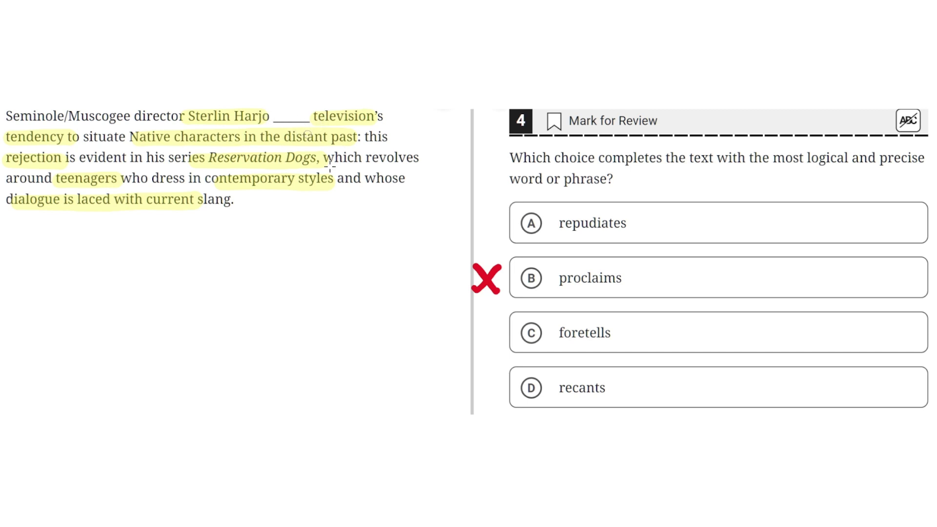
{"action": "mouse_move", "coordinate": [500, 325]}
{"action": "left_mouse_down"}
{"action": "mouse_move", "coordinate": [475, 355]}
{"action": "mouse_move", "coordinate": [502, 353]}
{"action": "left_mouse_up"}
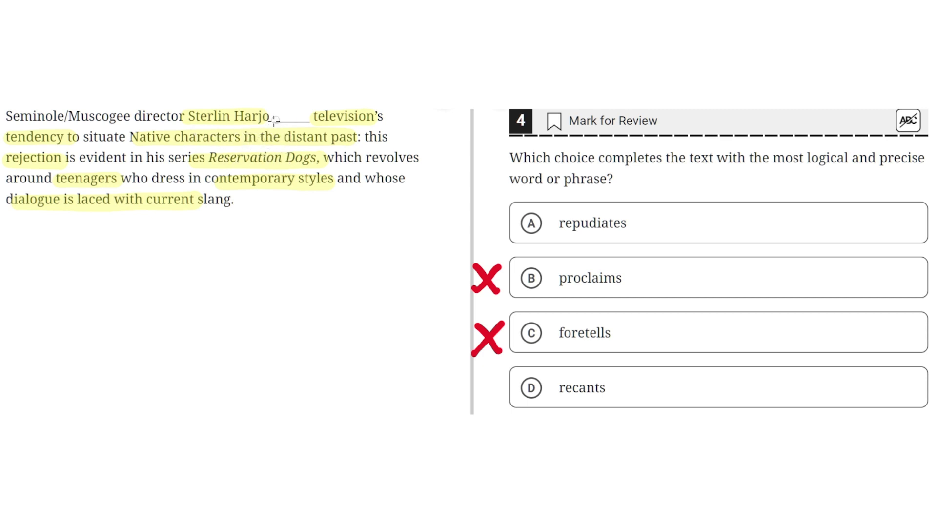
{"action": "mouse_move", "coordinate": [487, 389]}
{"action": "left_mouse_down"}
{"action": "mouse_move", "coordinate": [505, 369]}
{"action": "mouse_move", "coordinate": [503, 402]}
{"action": "left_mouse_up"}
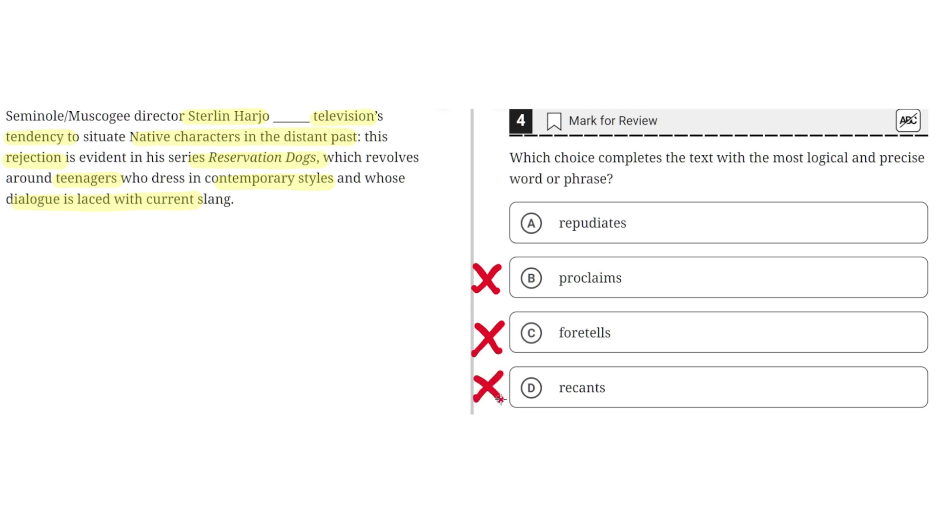